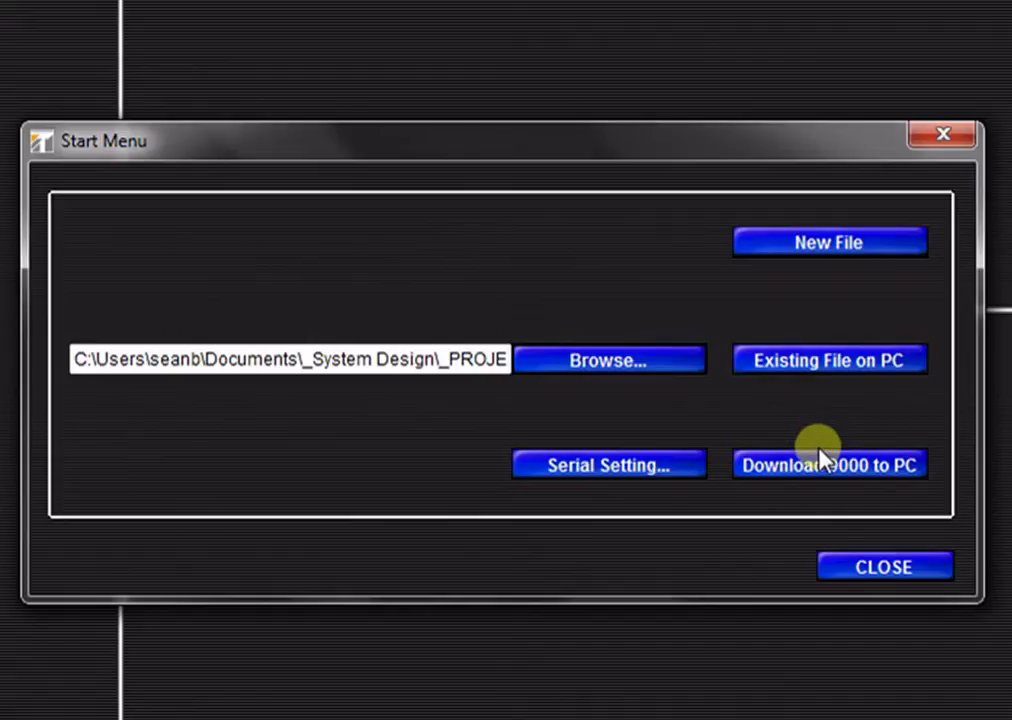
Start a new file and assign the D-001 module to slots 1 and 2.
click(834, 252)
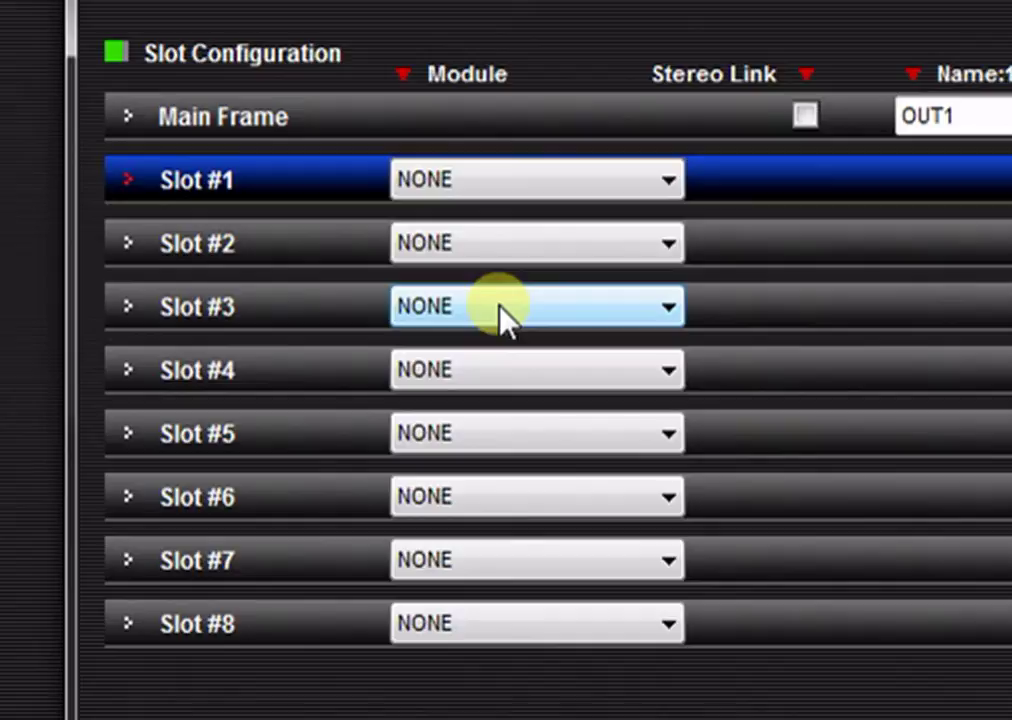
click(583, 192)
click(581, 222)
click(574, 250)
click(562, 284)
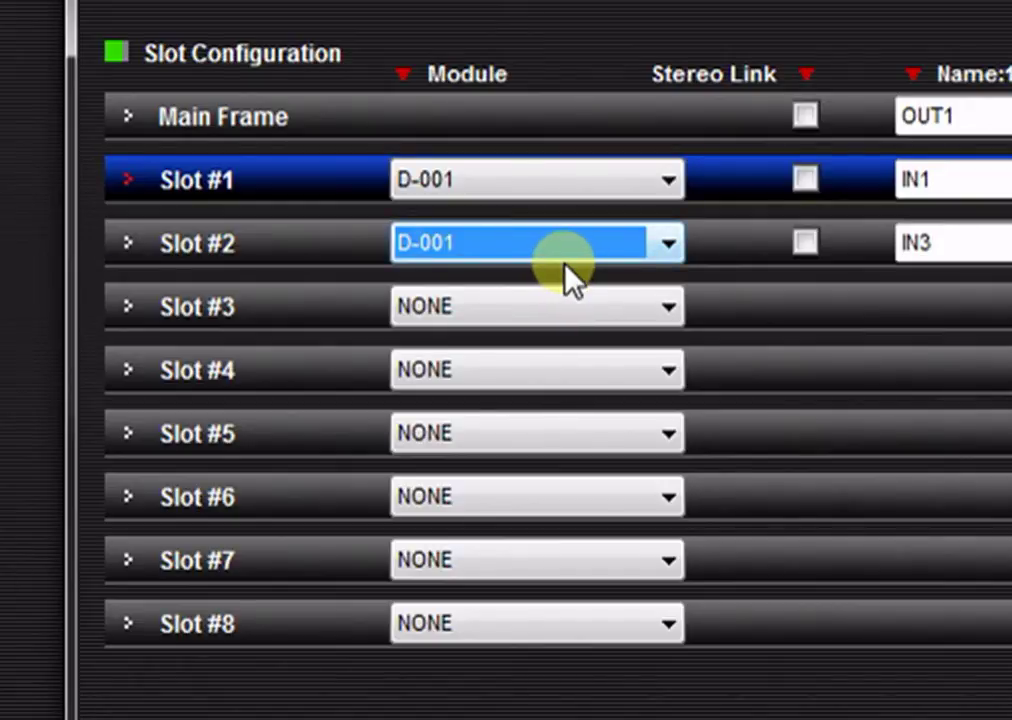
Assign the AN-001 module to slot 3 and the ZP-001 module to slot 4.
click(566, 308)
click(566, 373)
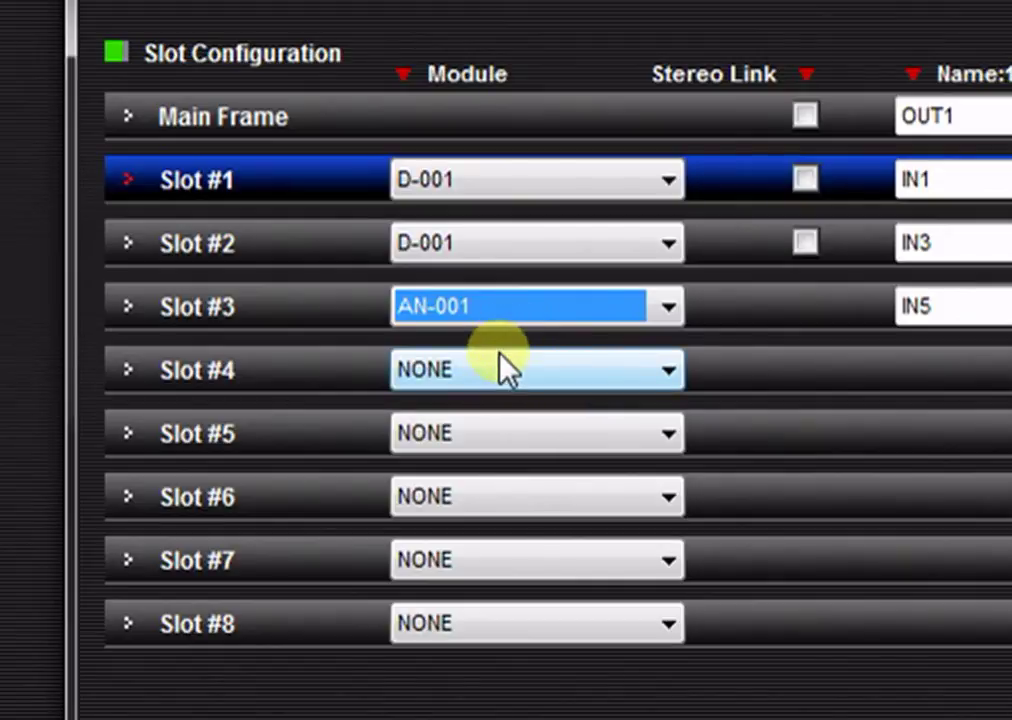
click(550, 372)
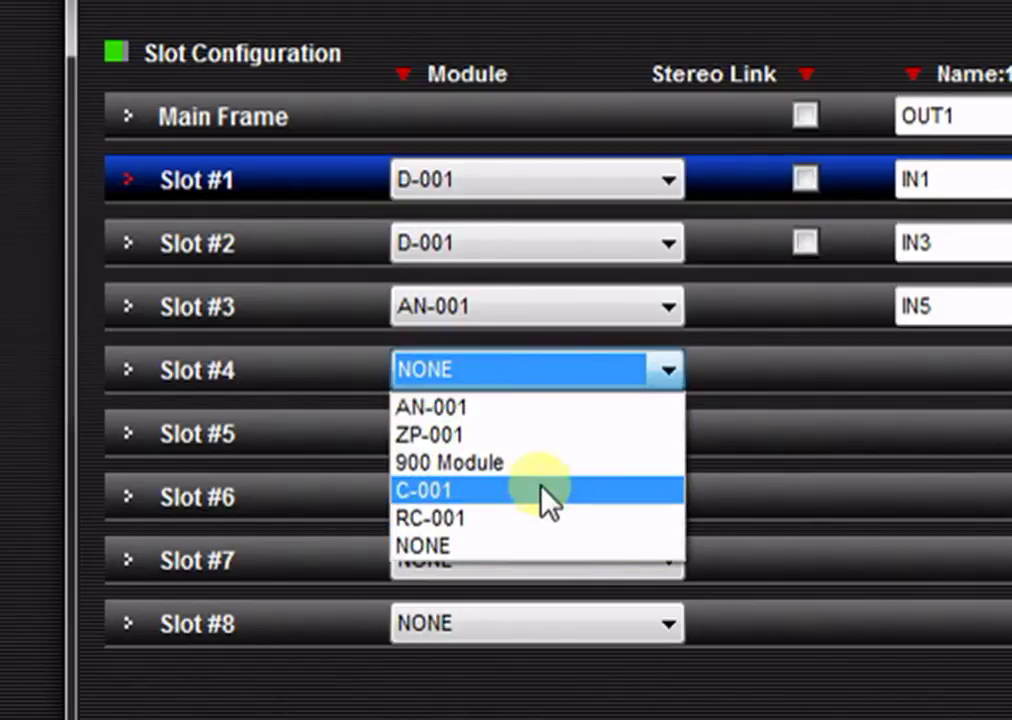
click(551, 437)
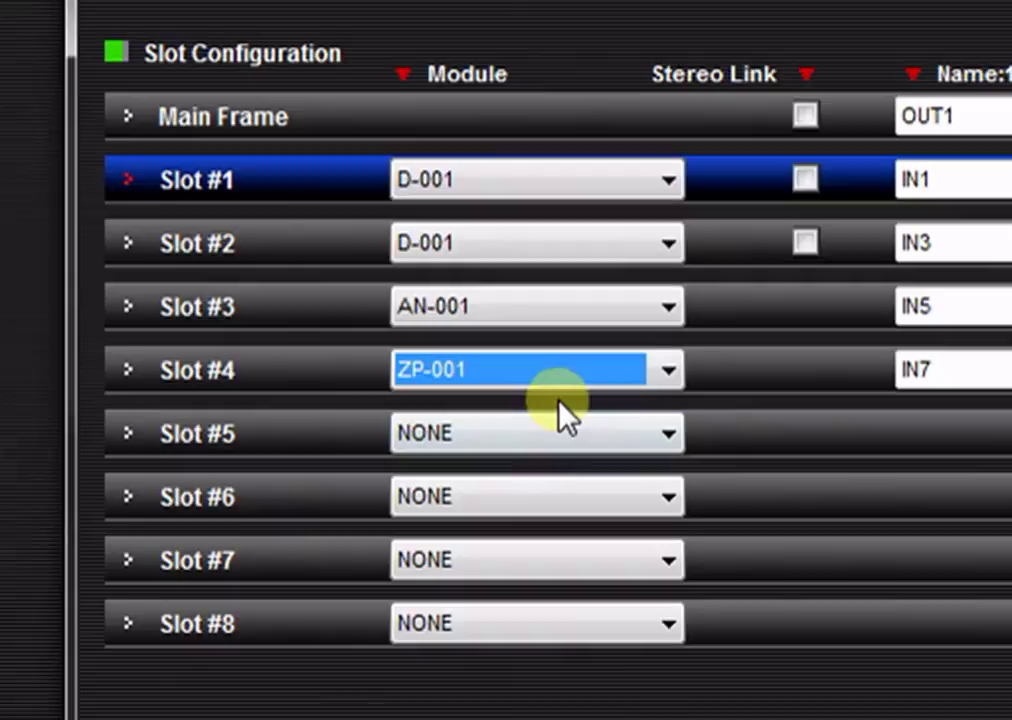
Assign the T-001 output module to slots 5 and 6.
click(562, 438)
click(555, 551)
click(587, 497)
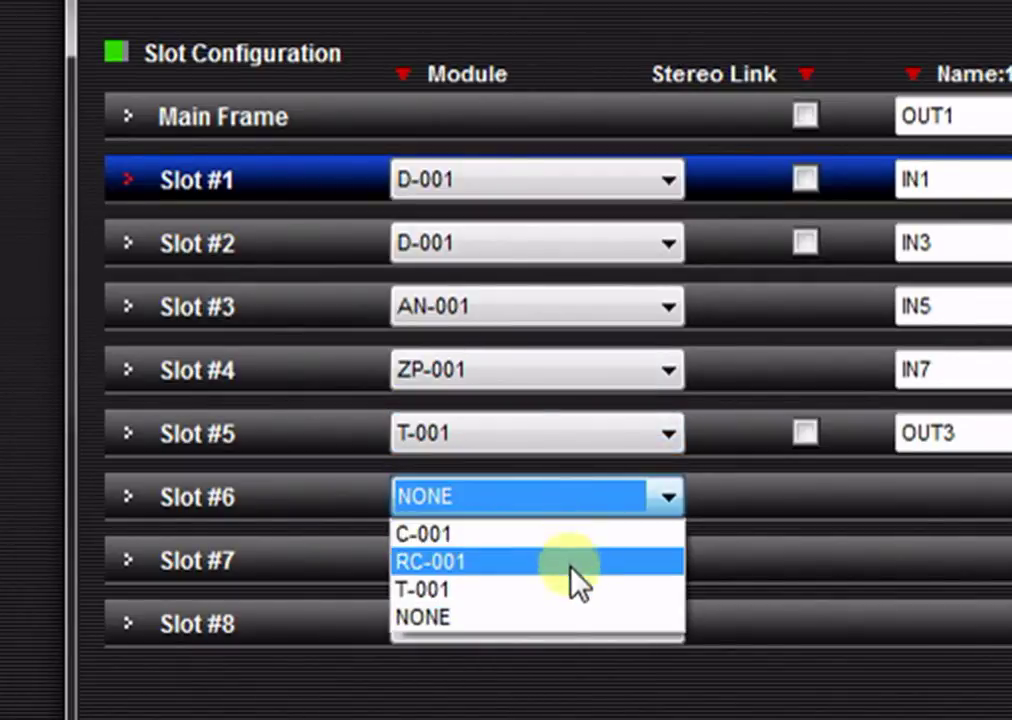
click(578, 588)
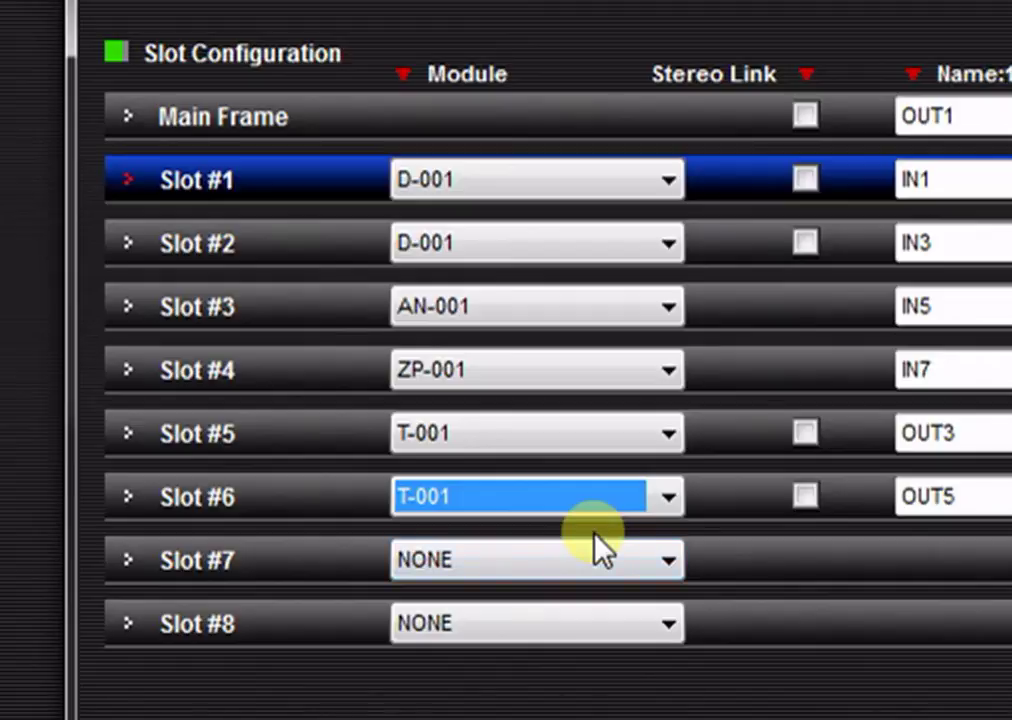
Assign the C-001 module to slot 7 and the RC-001 module to slot 8.
click(598, 568)
click(610, 598)
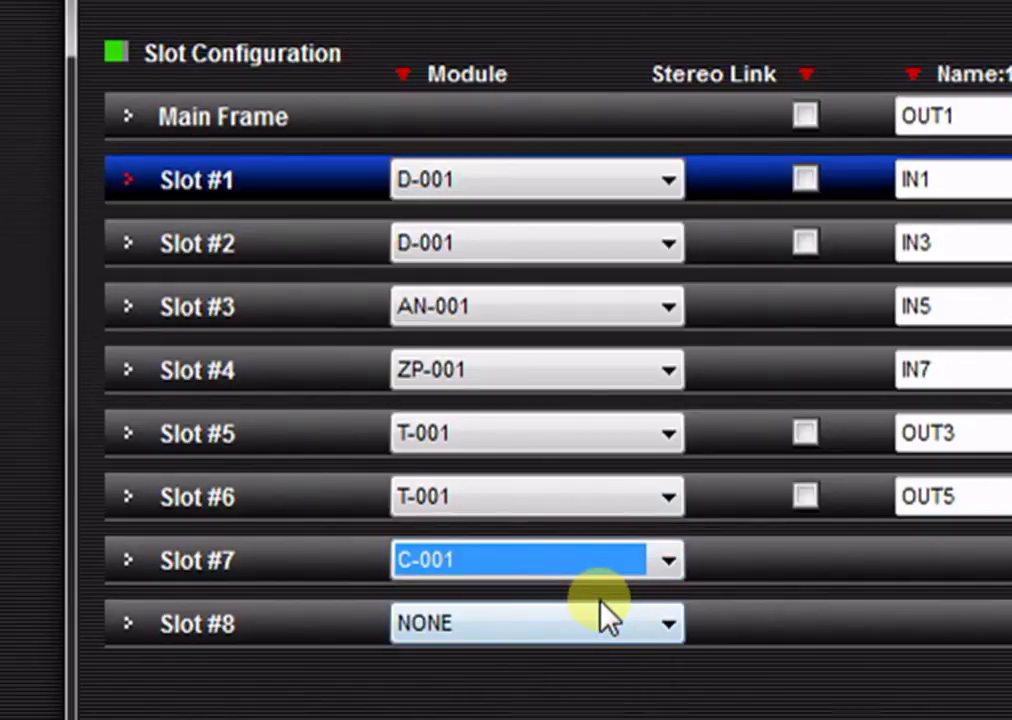
click(617, 630)
click(614, 660)
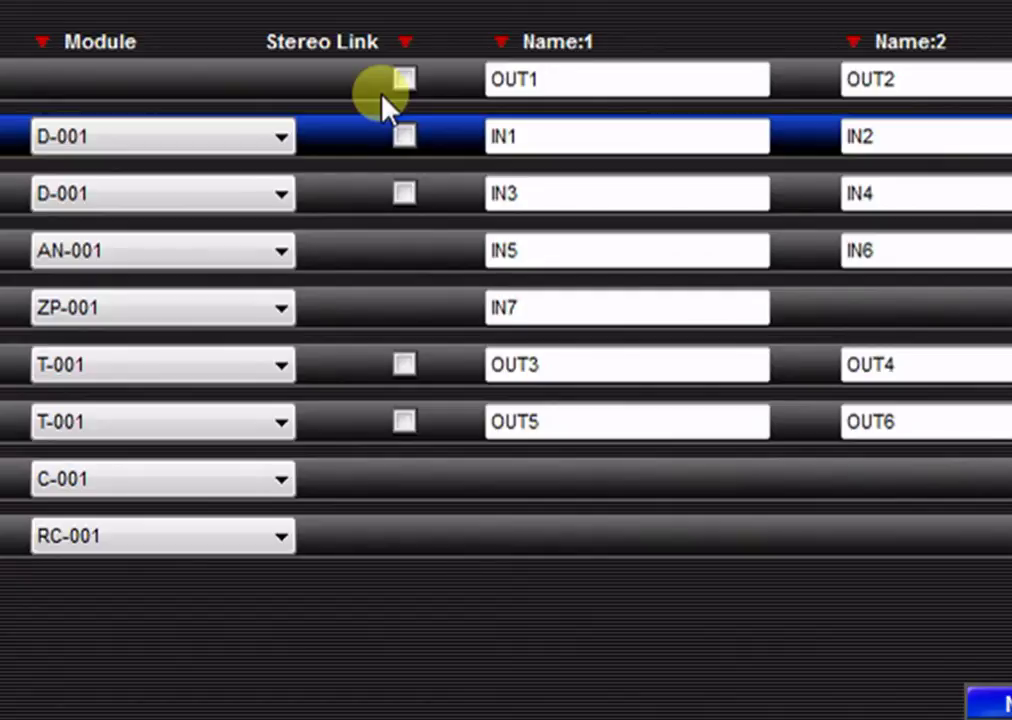
Enable the stereo link for slot 1 and name its two channels LEFT1 and RIGHT1.
click(405, 137)
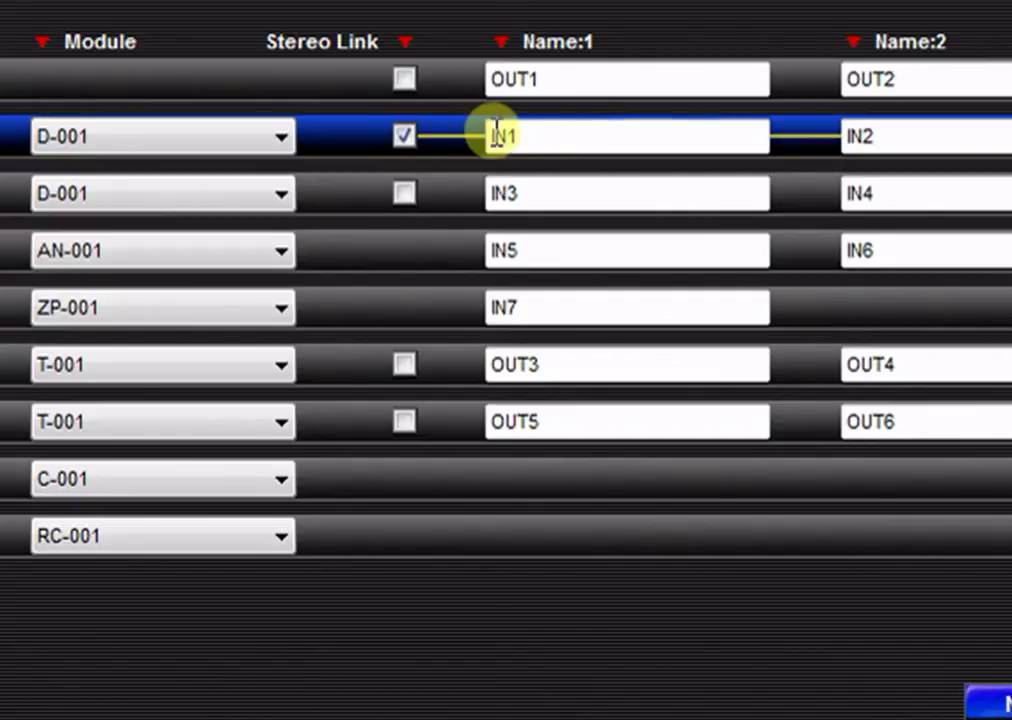
drag(549, 140, 460, 160)
text(LEFT1)
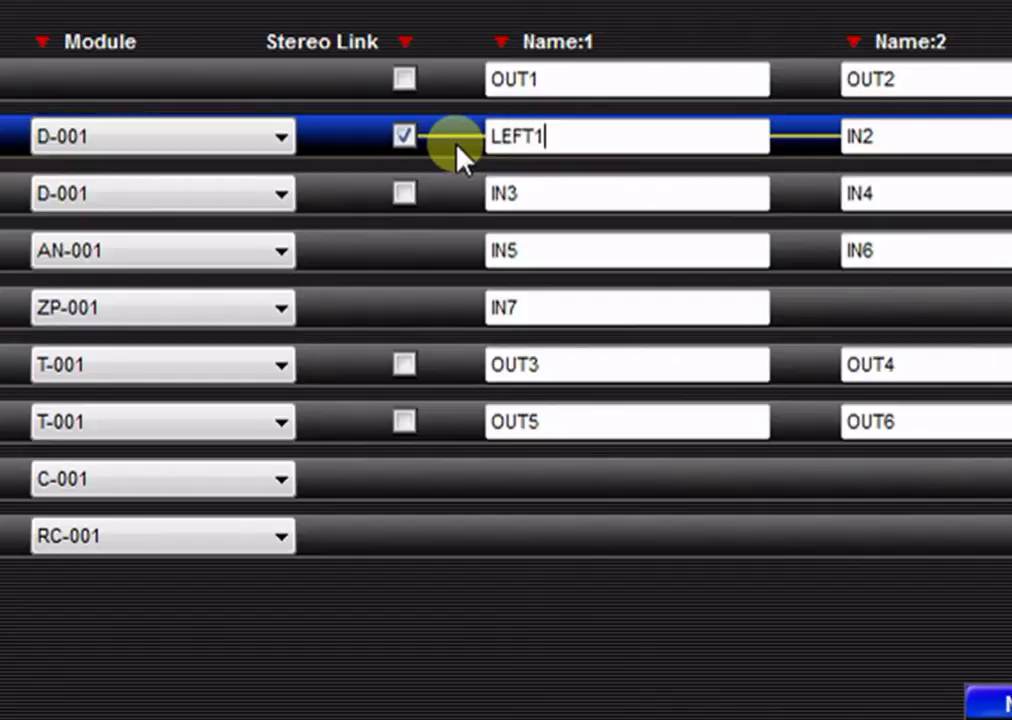
key(Tab)
text(RIGHT1)
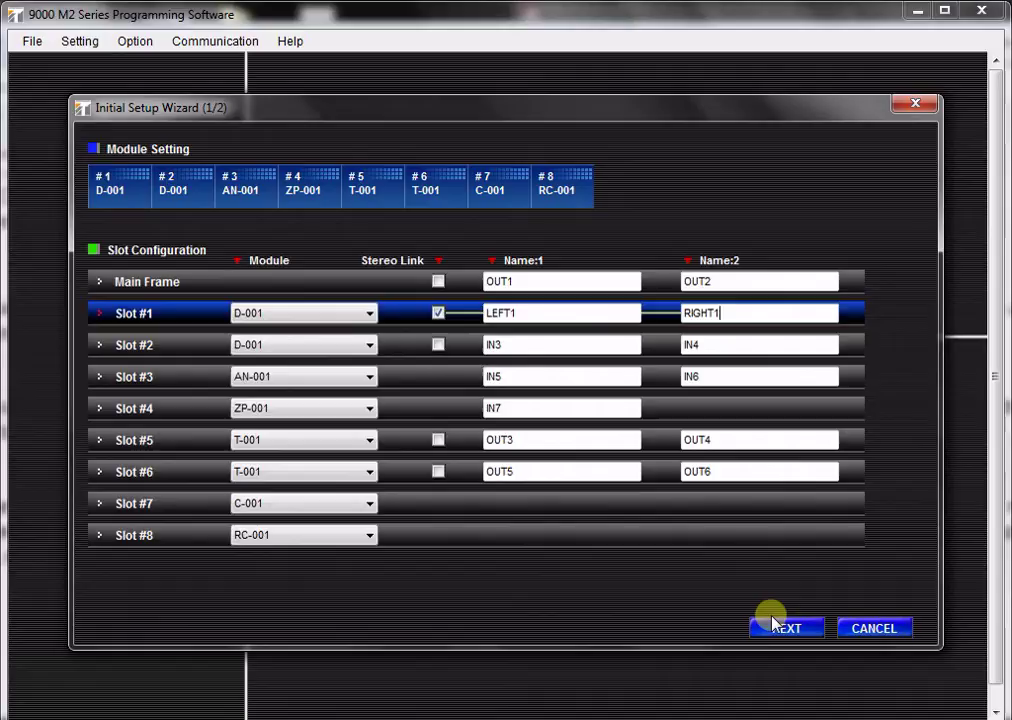
Continue to the remote controller settings and set controller 01 to model ZM-9012 and controller 02 to ZM-9013.
click(776, 627)
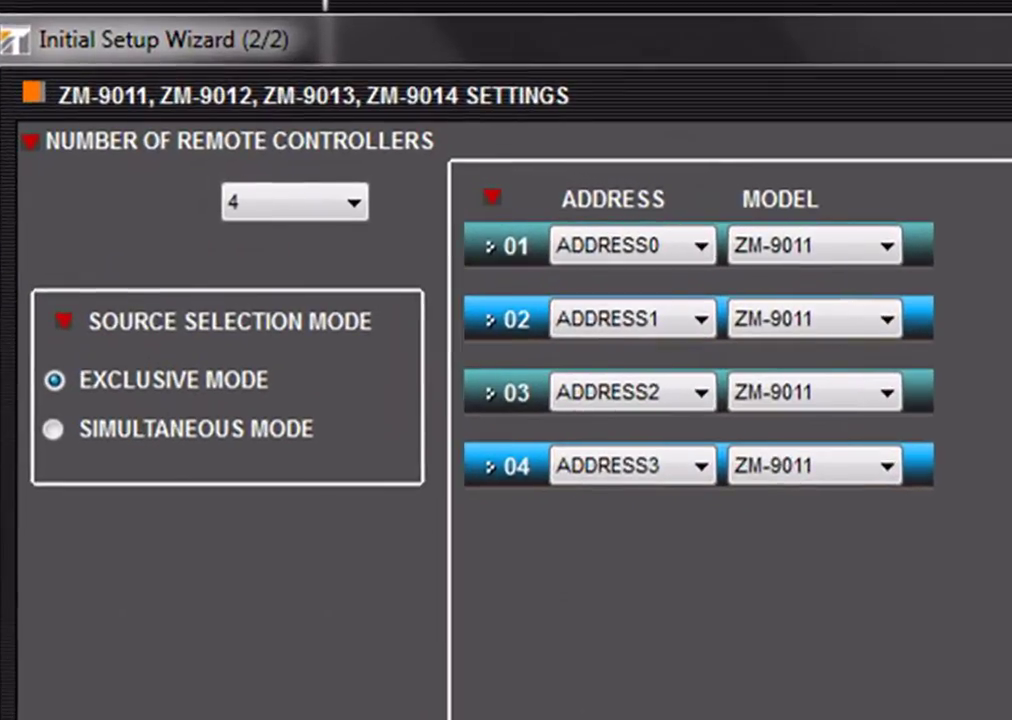
click(295, 202)
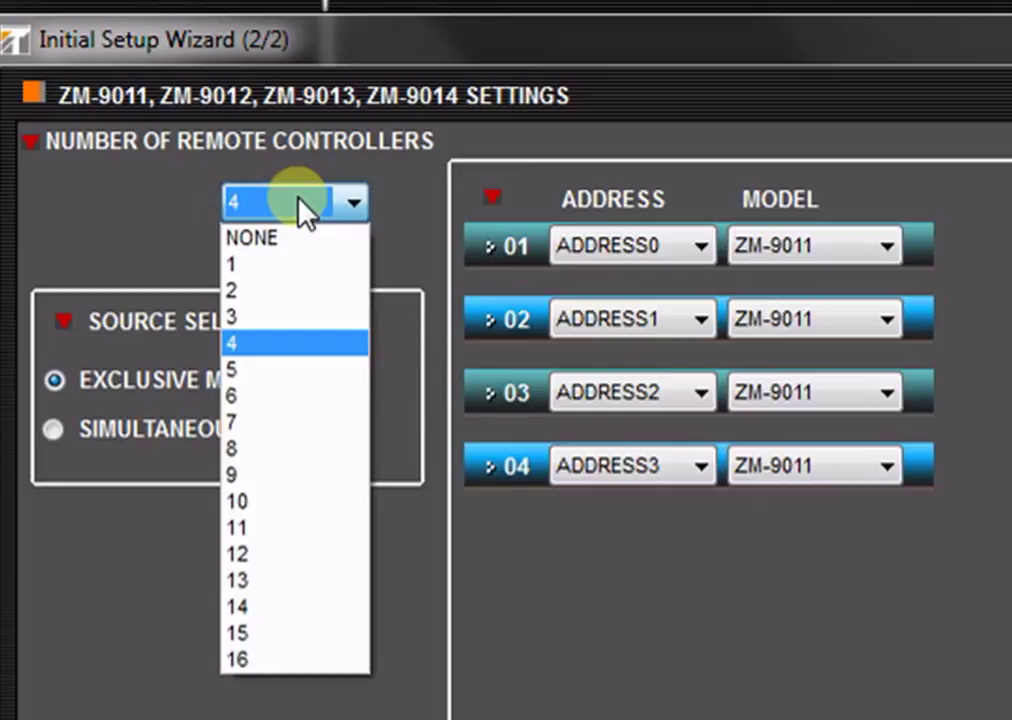
click(299, 200)
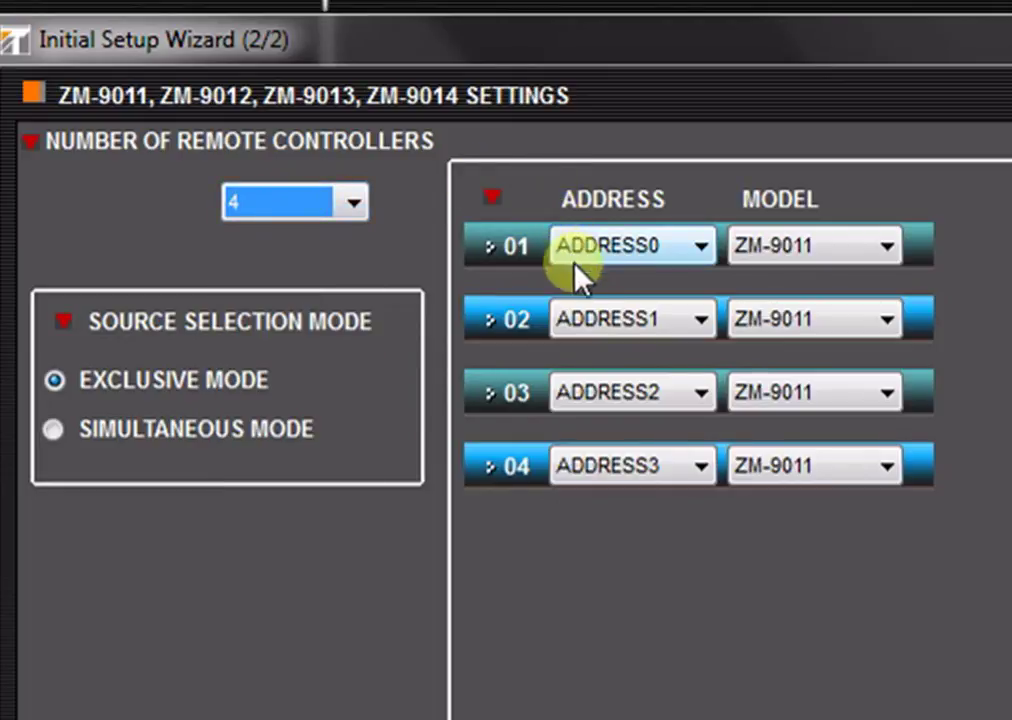
click(600, 252)
click(605, 251)
click(823, 255)
click(830, 307)
click(848, 322)
click(845, 409)
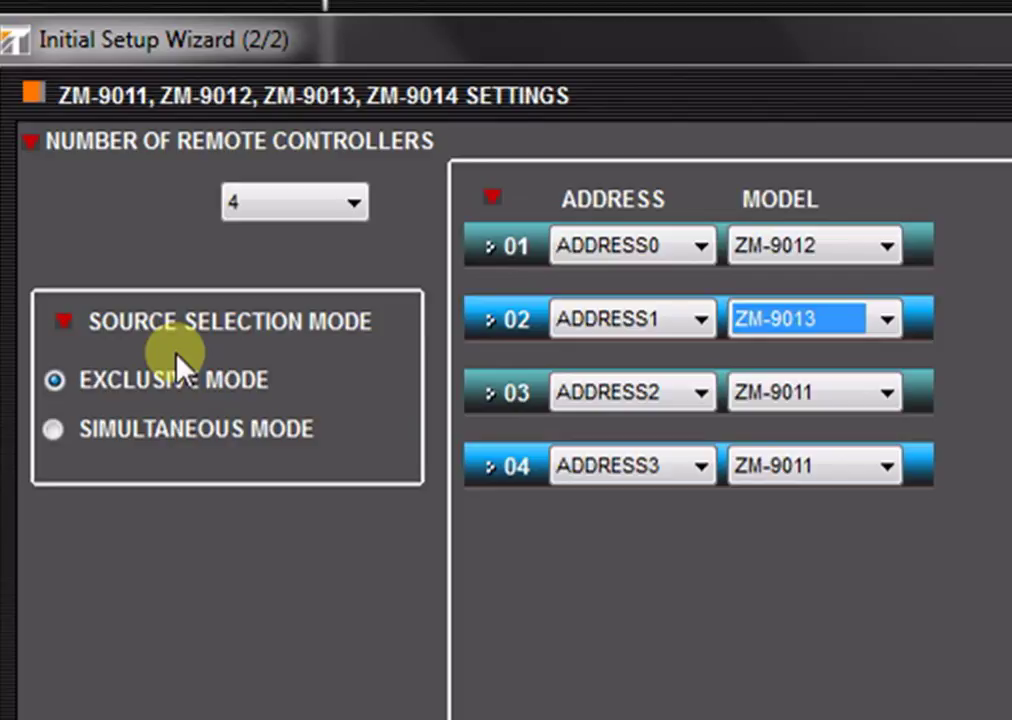
Set the source selection mode to Simultaneous Mode and finish the initial setup wizard.
click(178, 433)
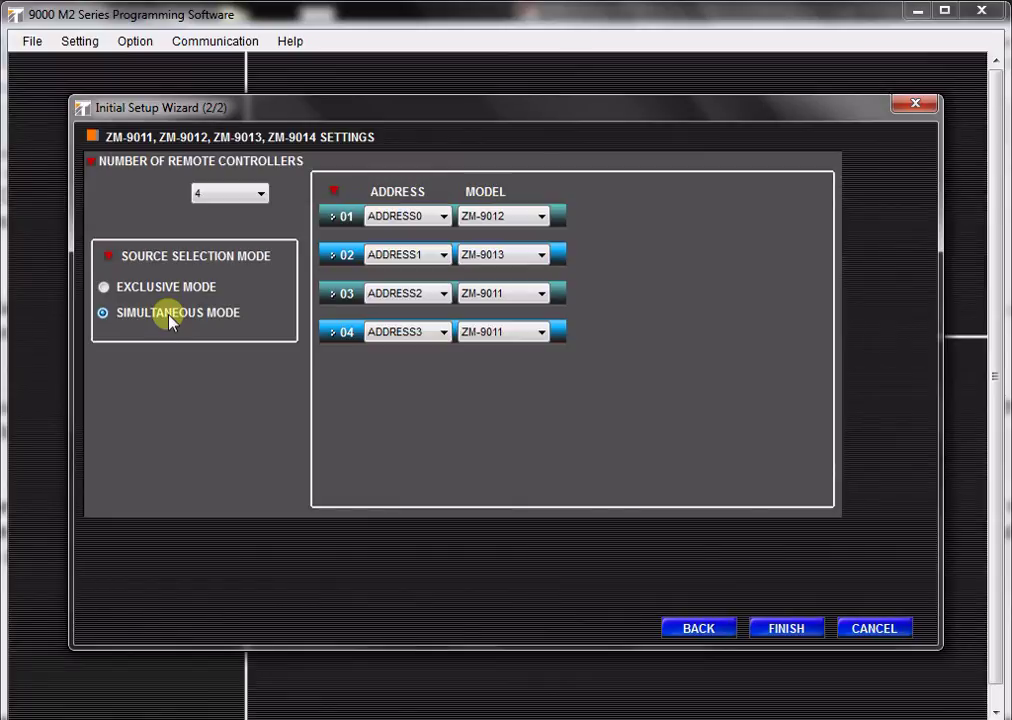
click(790, 627)
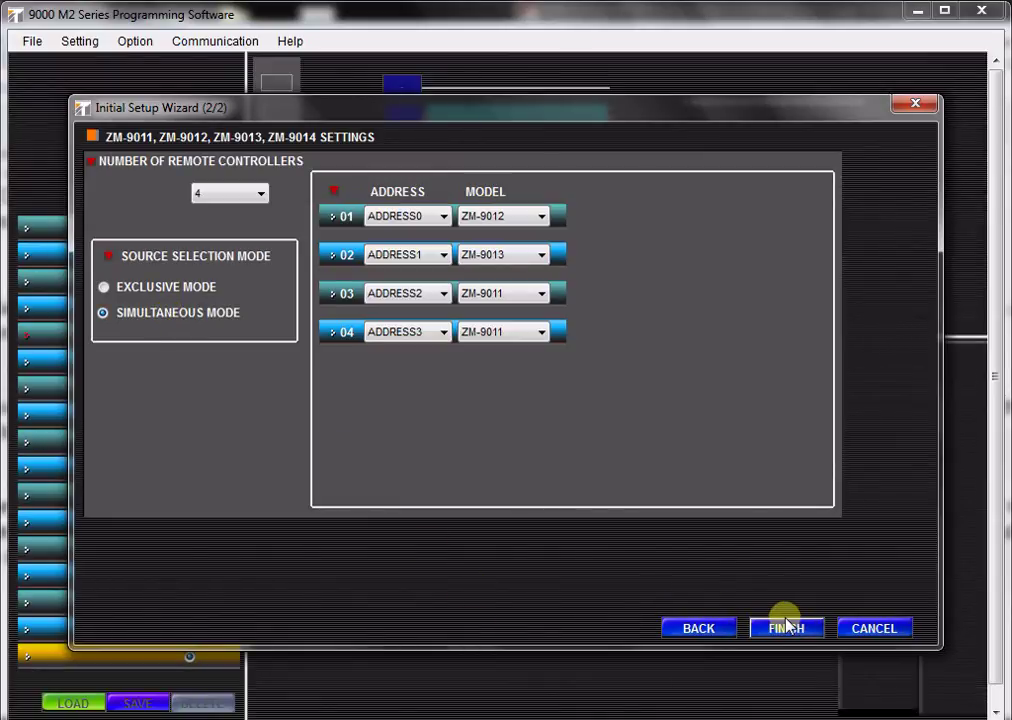